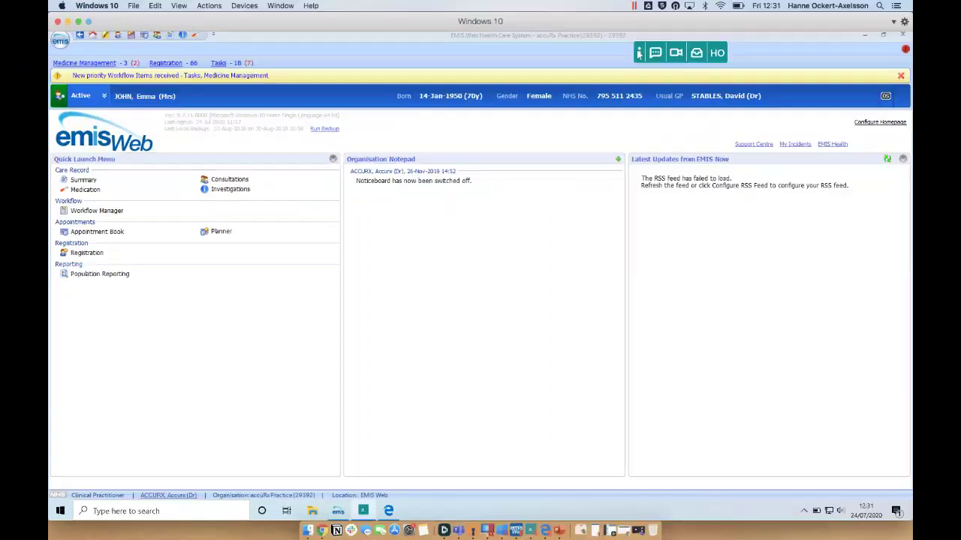
Open the accuRx Message Patient SMS form for the current patient.
{"action": "left_click_drag", "start_coordinate": [637, 57], "coordinate": [644, 56]}
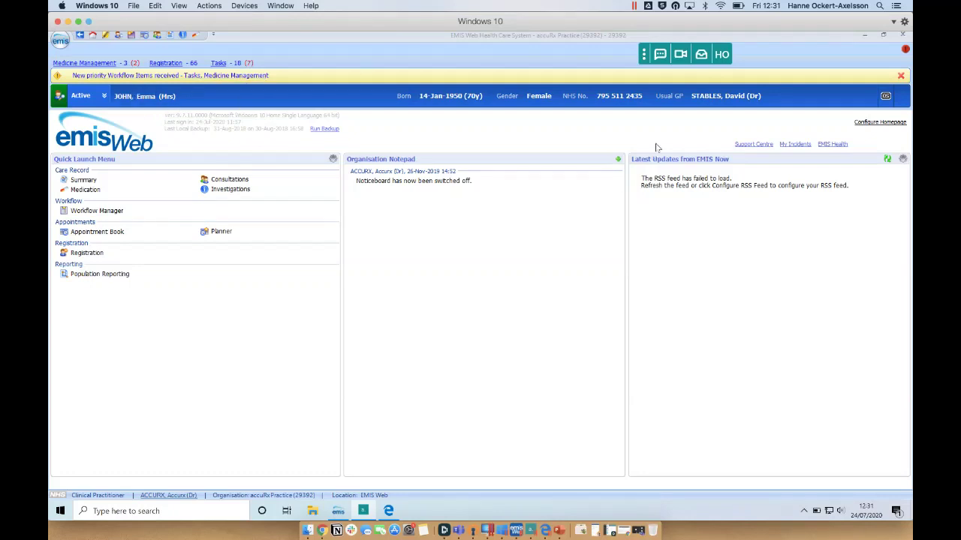
{"action": "left_click", "coordinate": [658, 55]}
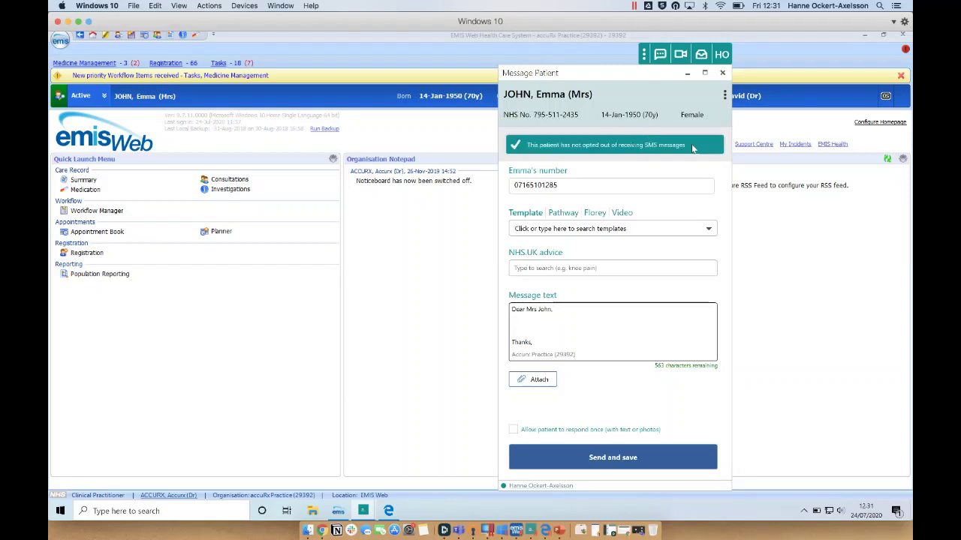
{"action": "left_click", "coordinate": [524, 324]}
Prefill the message with the 'CKD urine ACR test invitation' template.
{"action": "left_click", "coordinate": [540, 228]}
{"action": "scroll", "coordinate": [546, 376], "scroll_direction": "down", "scroll_amount": 10}
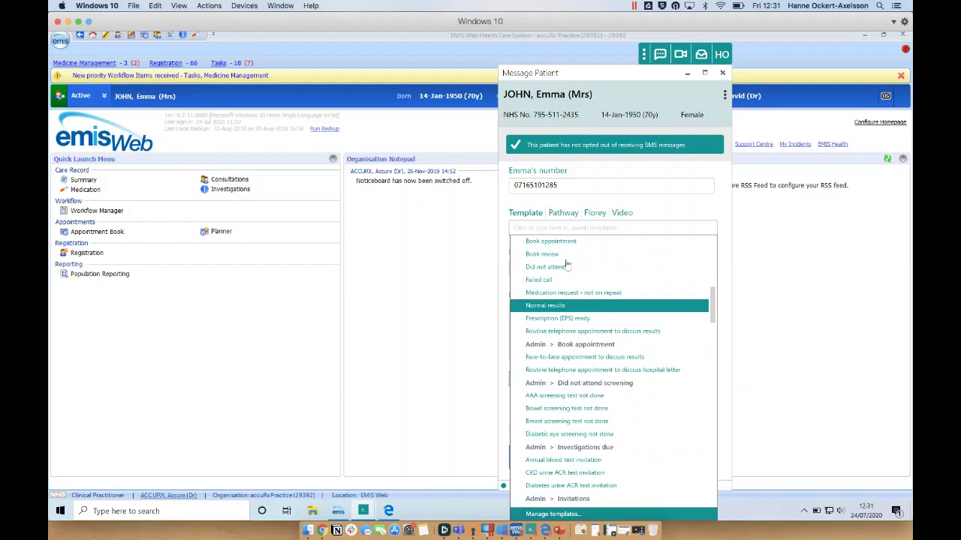
{"action": "left_click", "coordinate": [550, 478]}
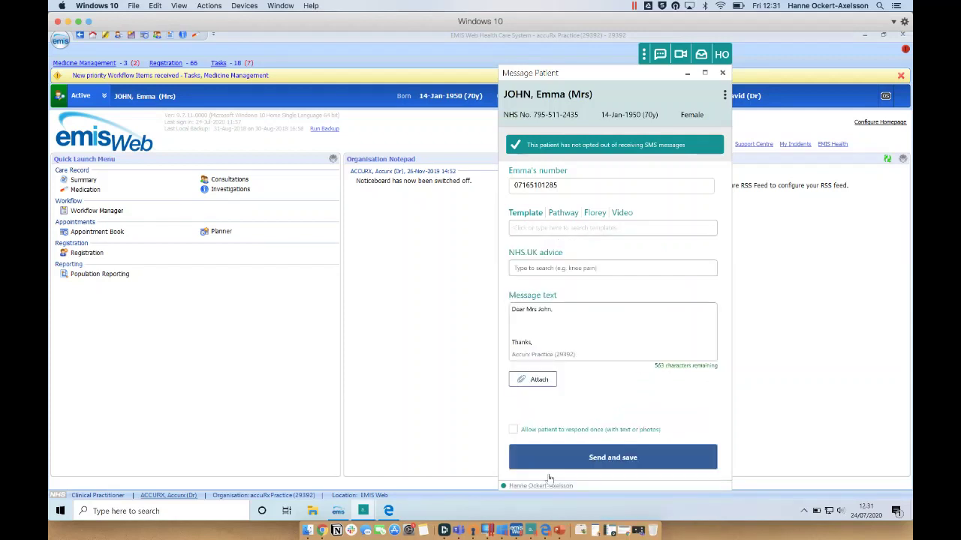
{"action": "left_click", "coordinate": [553, 335]}
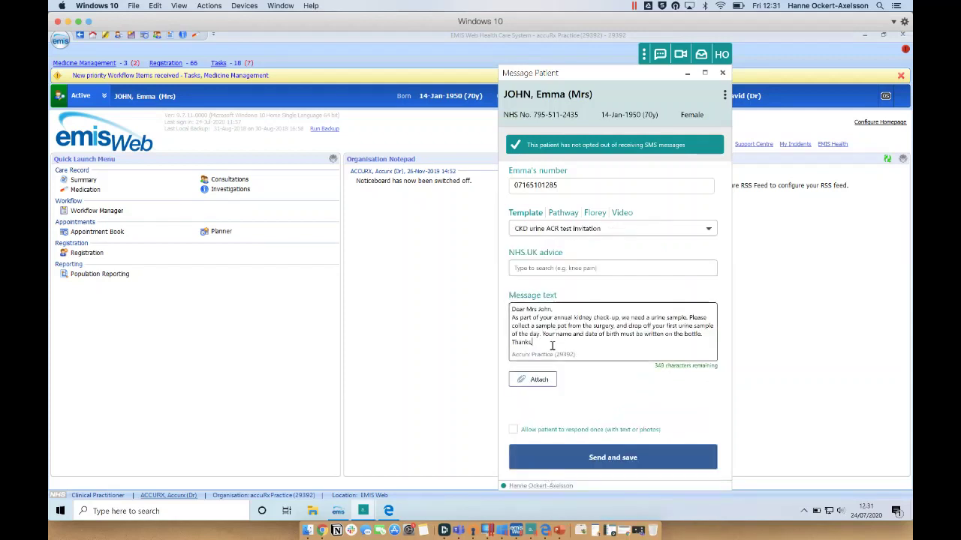
{"action": "left_click", "coordinate": [578, 230]}
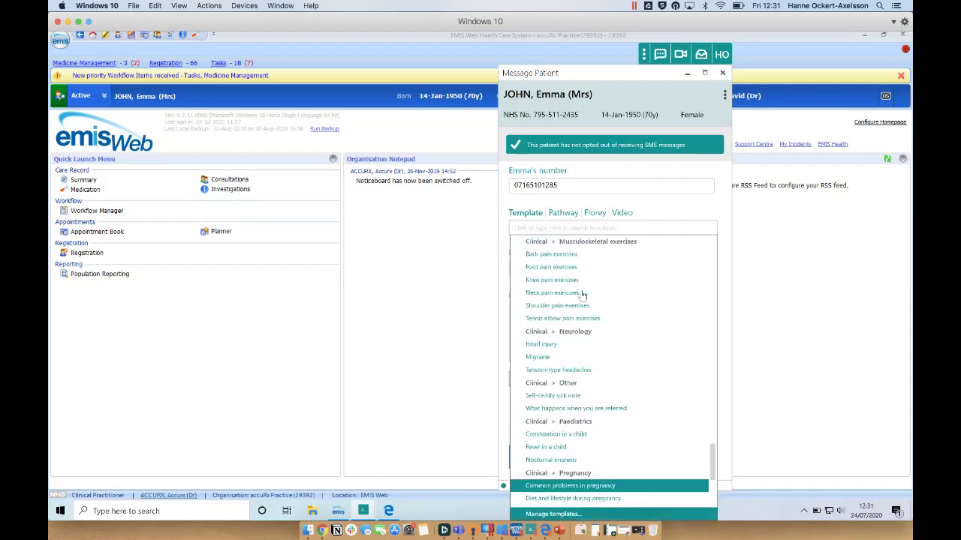
{"action": "scroll", "coordinate": [583, 294], "scroll_direction": "up", "scroll_amount": 20}
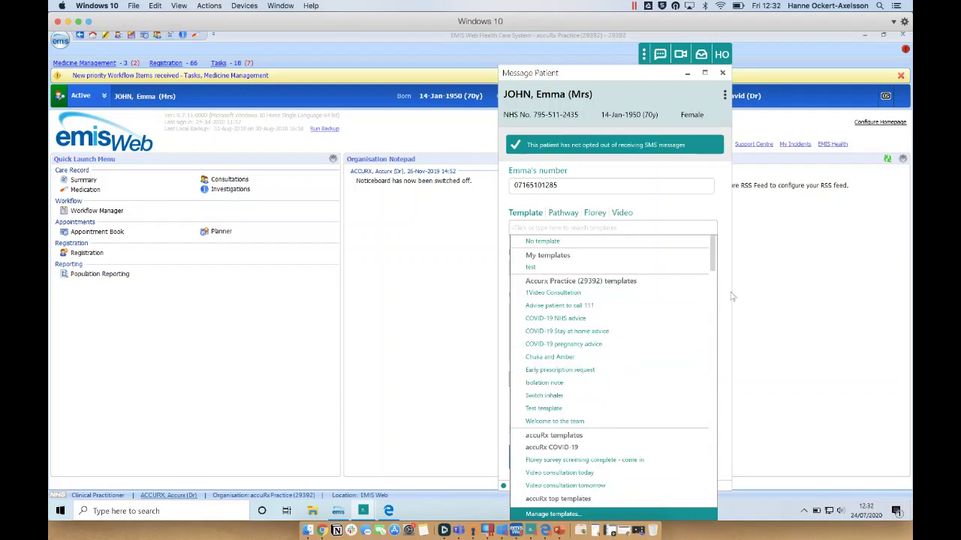
{"action": "left_click", "coordinate": [605, 236]}
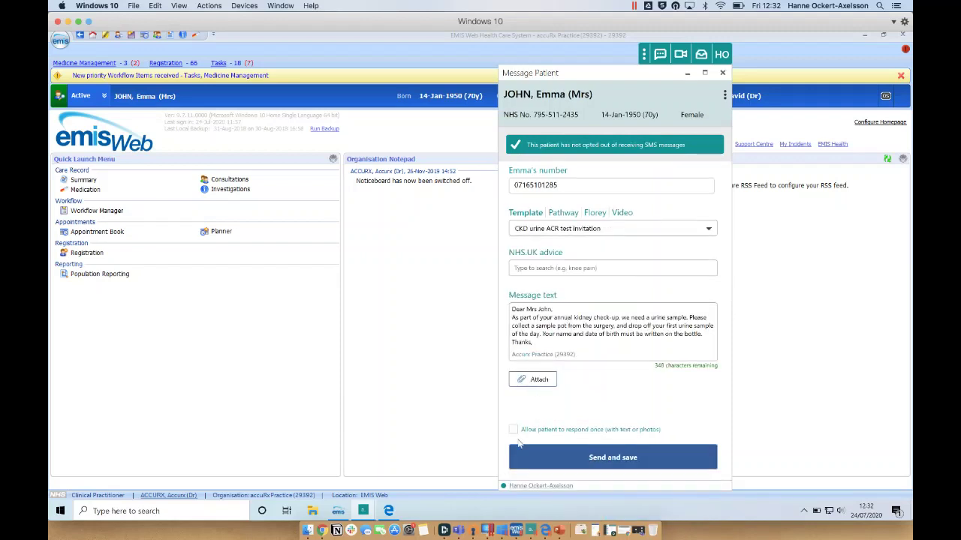
Reset the template to 'No template' and allow the patient to respond once.
{"action": "left_click", "coordinate": [570, 231]}
{"action": "left_click", "coordinate": [594, 241]}
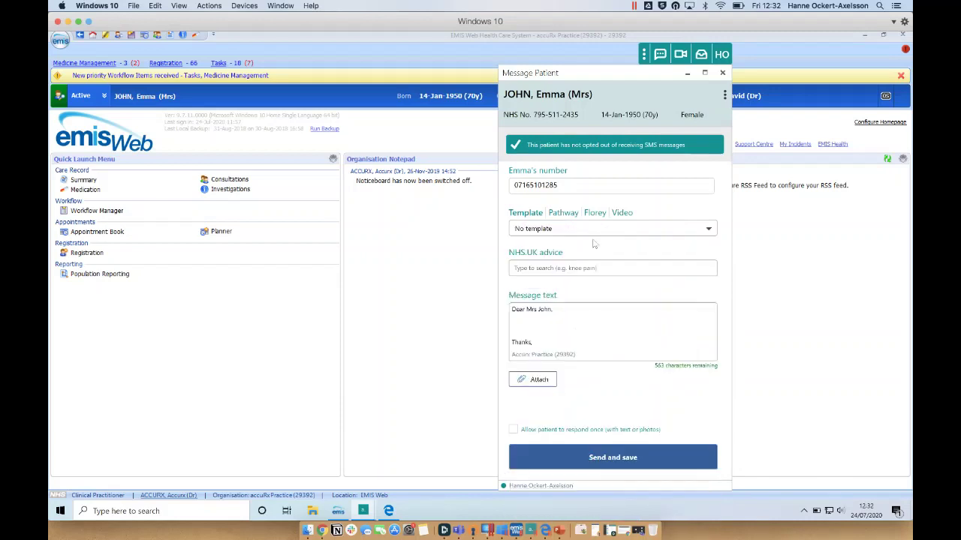
{"action": "left_click", "coordinate": [513, 430]}
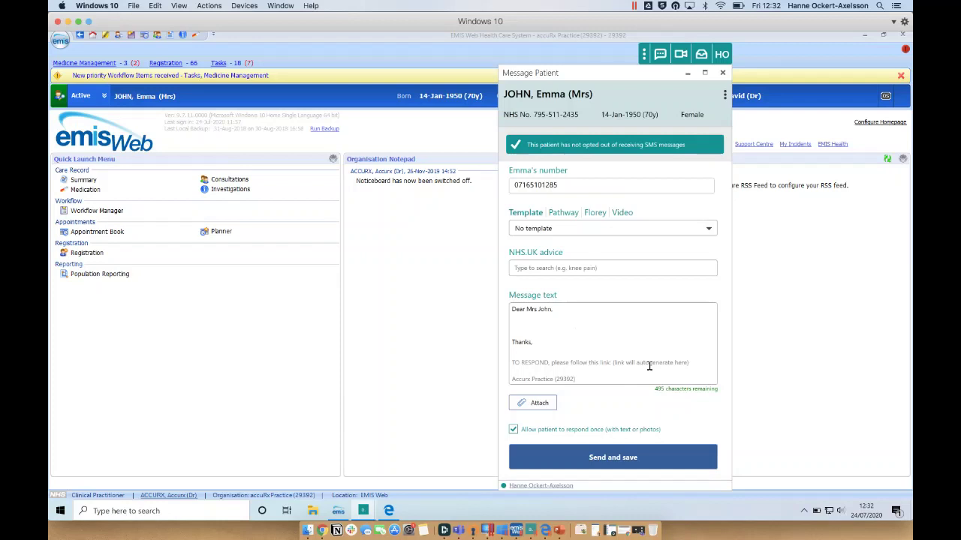
Write 'As discussed on the phone, please send us a photo of your bruising.' and send it.
{"action": "left_click", "coordinate": [518, 328]}
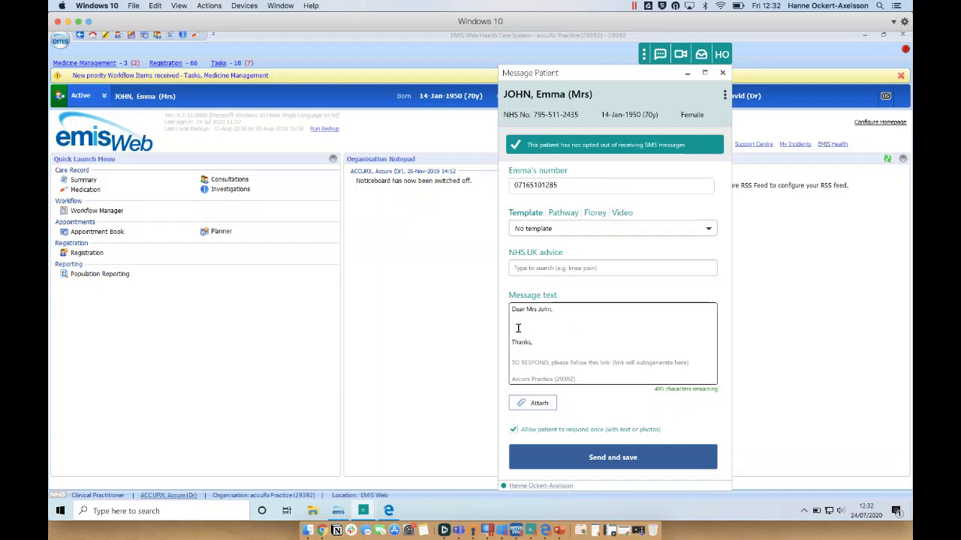
{"action": "type", "text": "As discussed on the phone, pleas"}
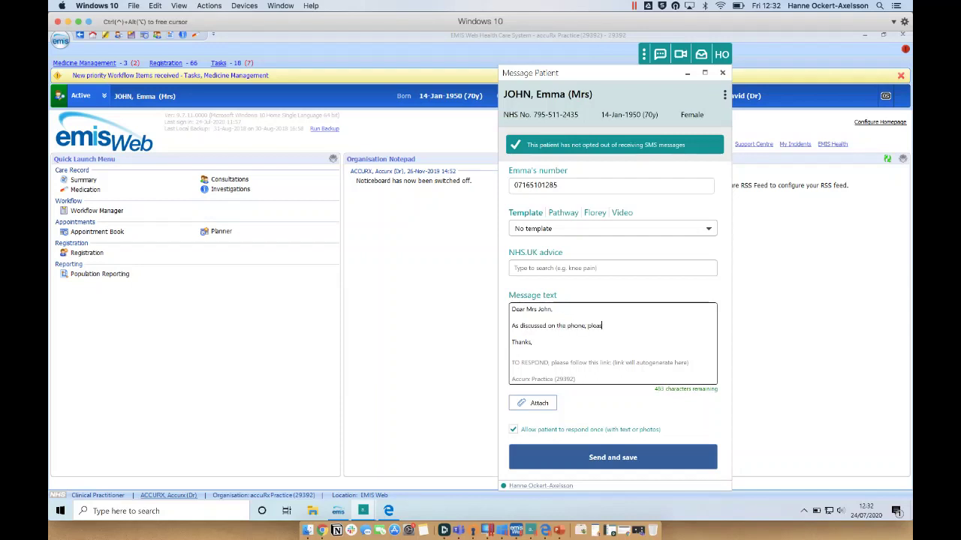
{"action": "type", "text": "e send us a"}
{"action": "key", "text": "BackSpace"}
{"action": "type", "text": "us a photo of your bruising."}
{"action": "left_click", "coordinate": [553, 458]}
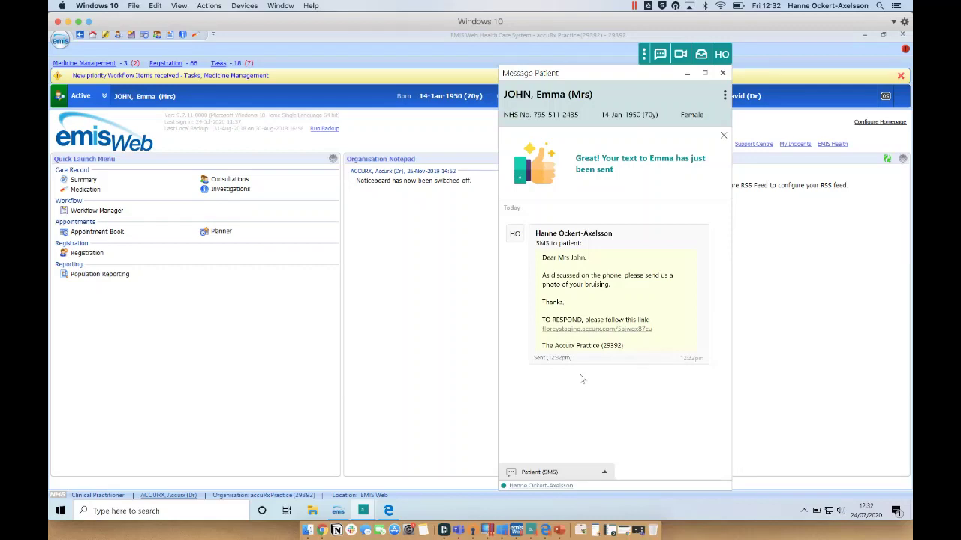
Open the Florey reply link in Edge, agree to proceed, and enter the patient's date of birth.
{"action": "left_click", "coordinate": [564, 330]}
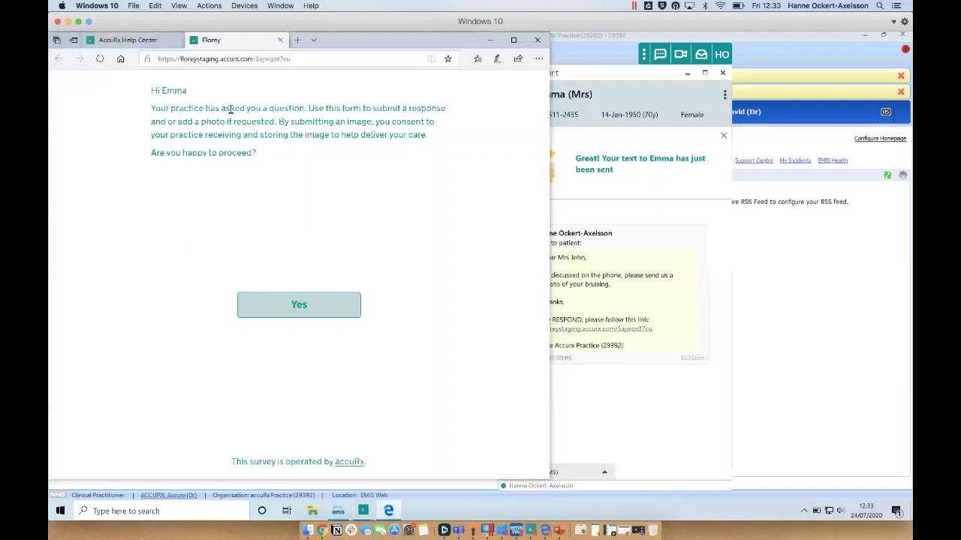
{"action": "left_click", "coordinate": [294, 299]}
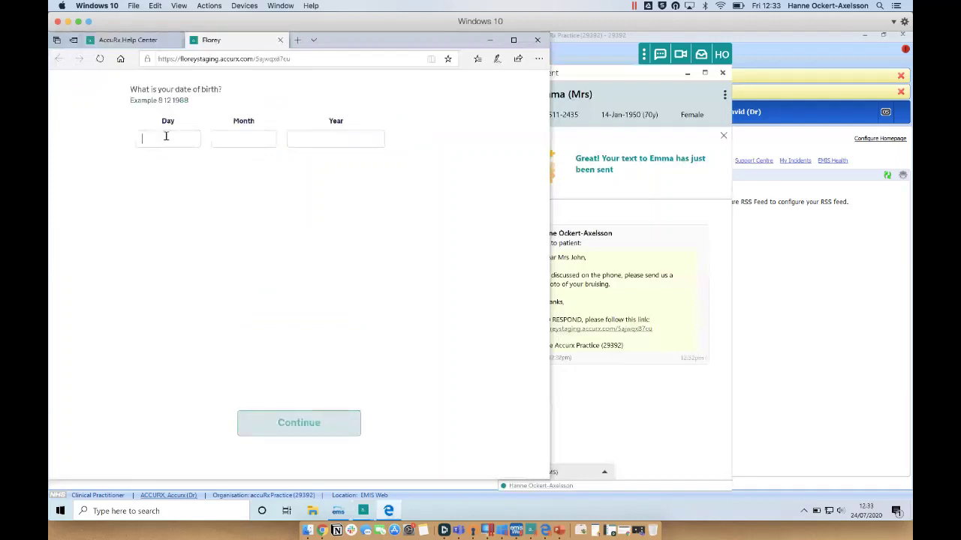
{"action": "left_click", "coordinate": [166, 136]}
{"action": "key", "text": "Tab"}
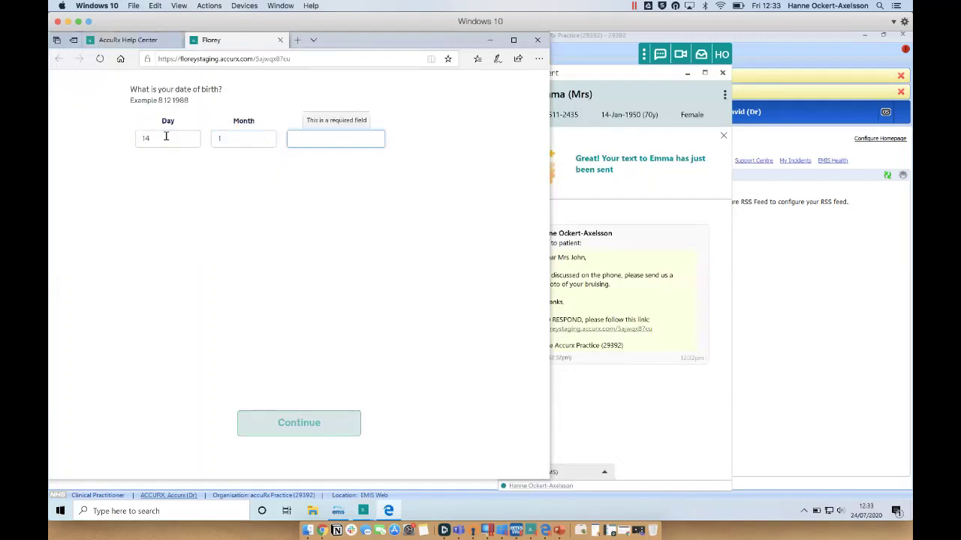
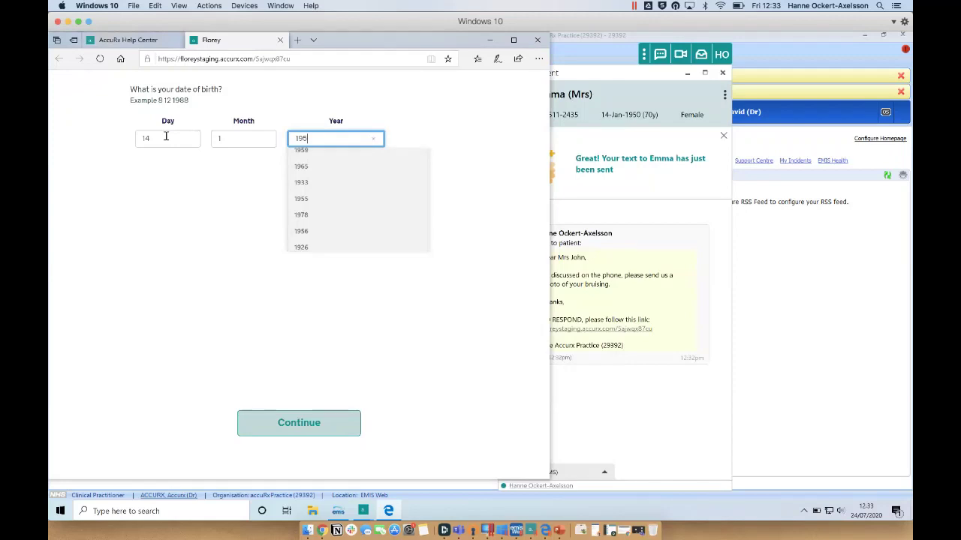
Complete the birth year, attach one photo, and submit the Florey response.
{"action": "type", "text": "0"}
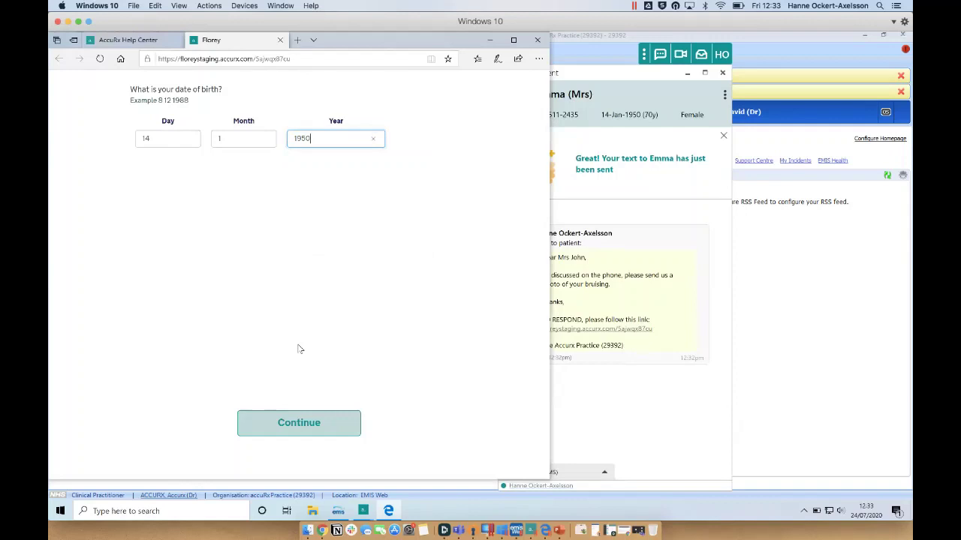
{"action": "left_click", "coordinate": [284, 431]}
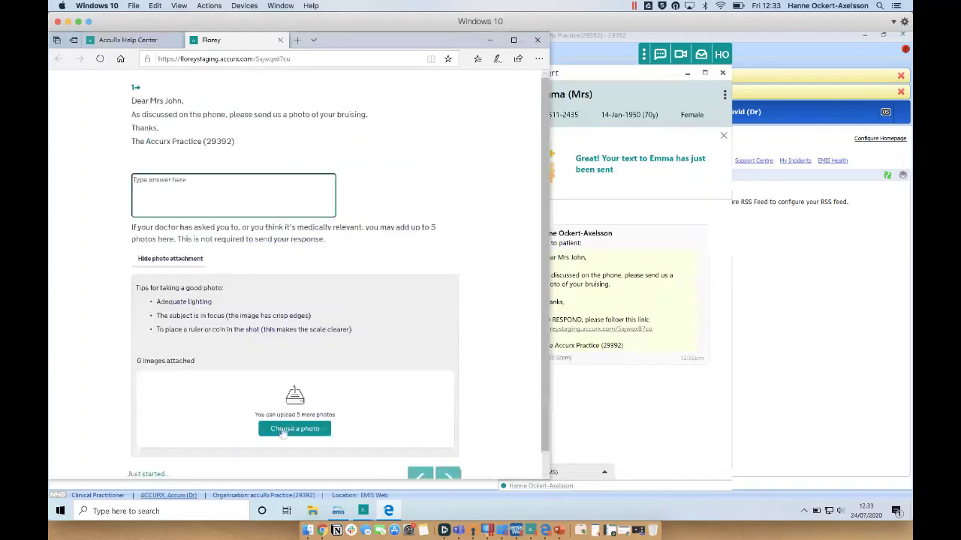
{"action": "left_click", "coordinate": [296, 430]}
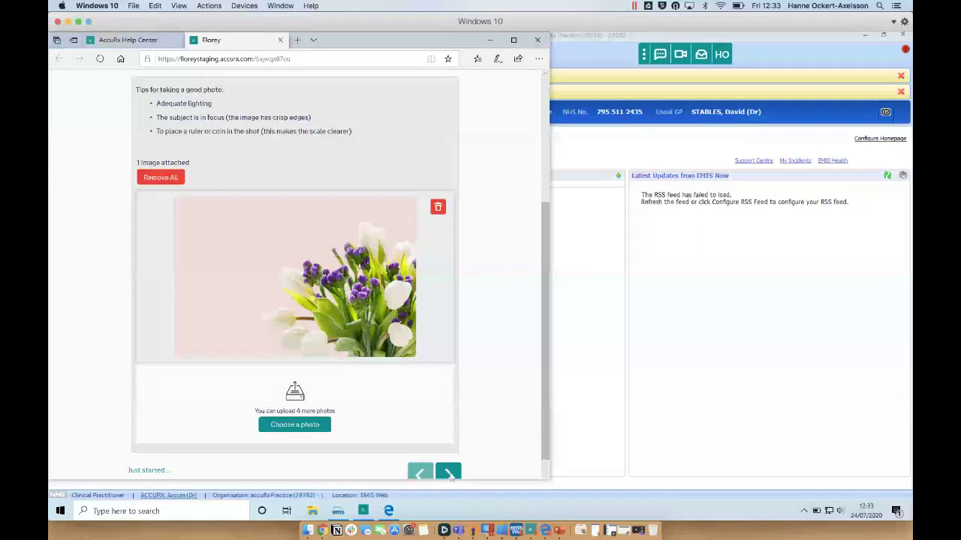
{"action": "left_click", "coordinate": [448, 473]}
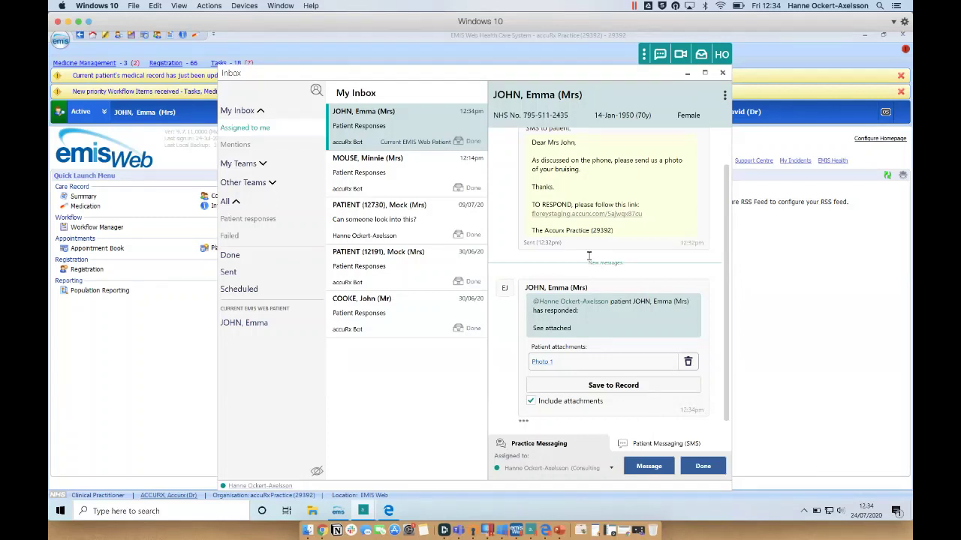
Scroll through the inbox conversation to review the 'See attached' reply with Photo 1.
{"action": "scroll", "coordinate": [589, 257], "scroll_direction": "up", "scroll_amount": 1}
{"action": "scroll", "coordinate": [552, 203], "scroll_direction": "down", "scroll_amount": 2}
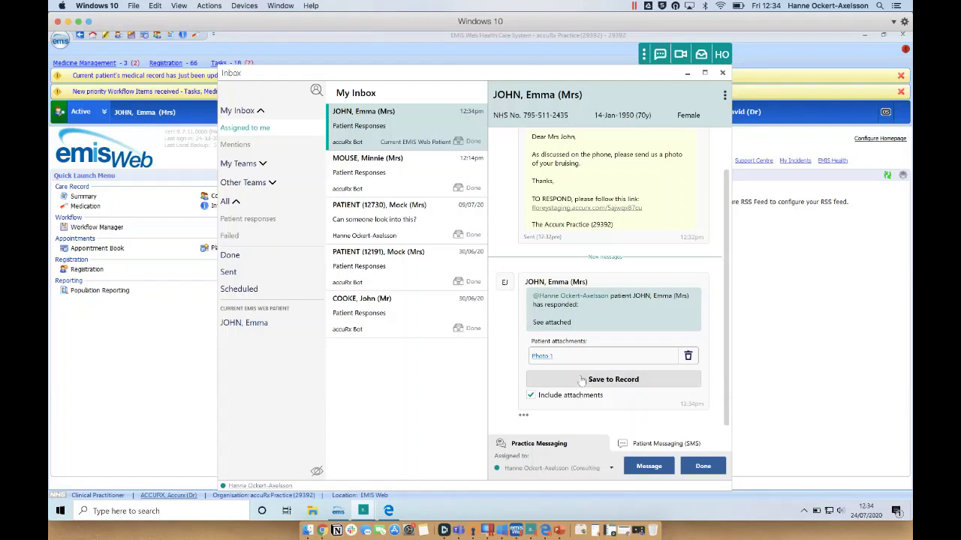
{"action": "scroll", "coordinate": [579, 372], "scroll_direction": "up", "scroll_amount": 1}
{"action": "scroll", "coordinate": [576, 364], "scroll_direction": "down", "scroll_amount": 1}
{"action": "scroll", "coordinate": [574, 356], "scroll_direction": "up", "scroll_amount": 1}
{"action": "scroll", "coordinate": [571, 345], "scroll_direction": "down", "scroll_amount": 1}
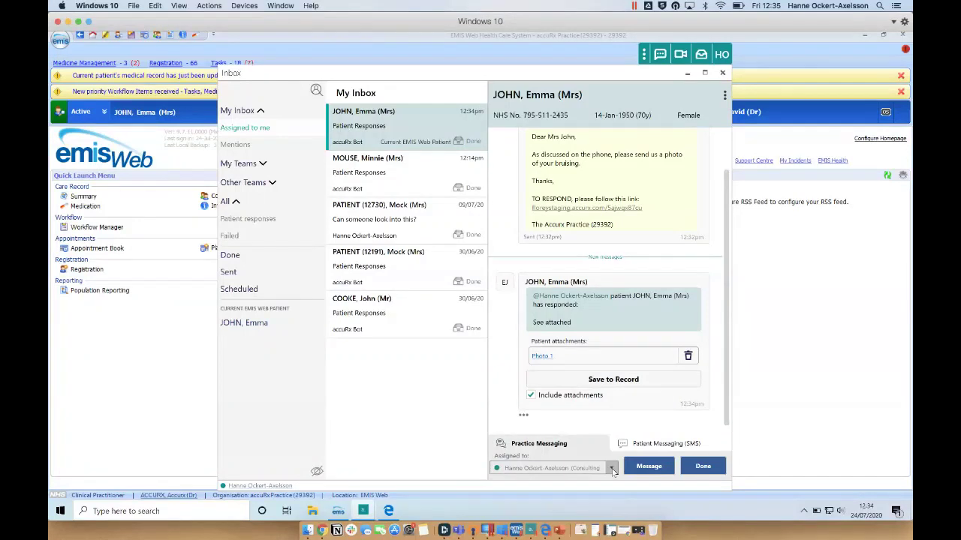
Assign the conversation to another clinician and show the whole Practice Inbox.
{"action": "left_click", "coordinate": [613, 470]}
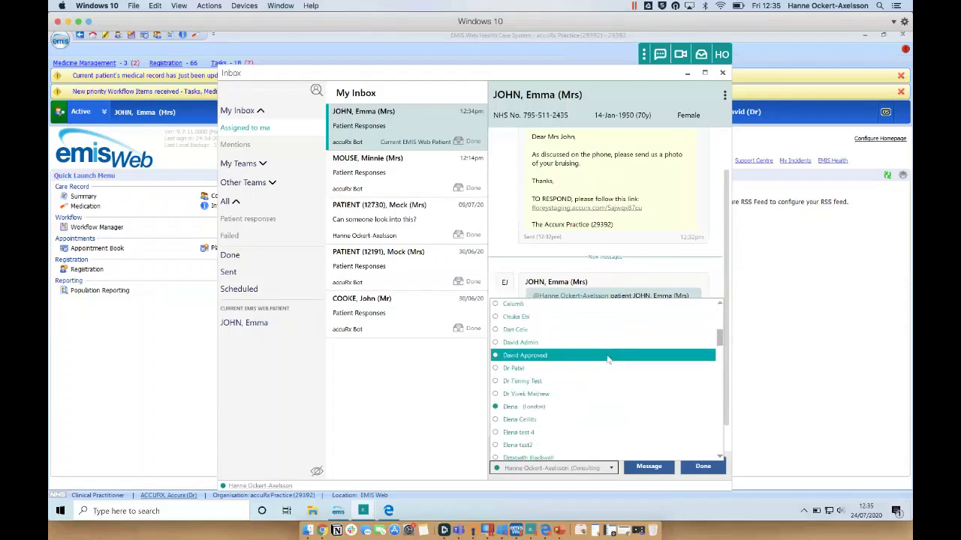
{"action": "left_click", "coordinate": [545, 397]}
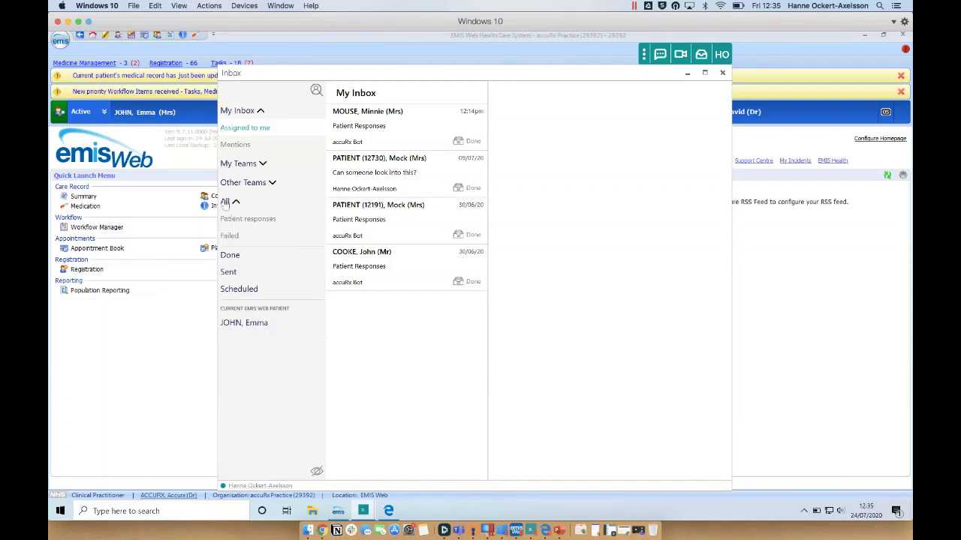
{"action": "left_click", "coordinate": [225, 203]}
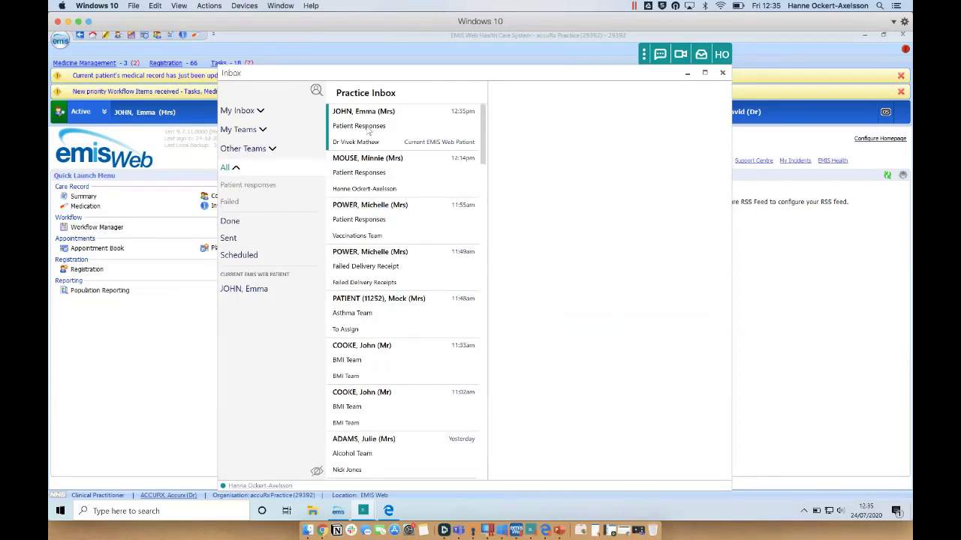
Save the patient's 'See attached' response and photo to their record, then close the Inbox.
{"action": "left_click", "coordinate": [369, 131]}
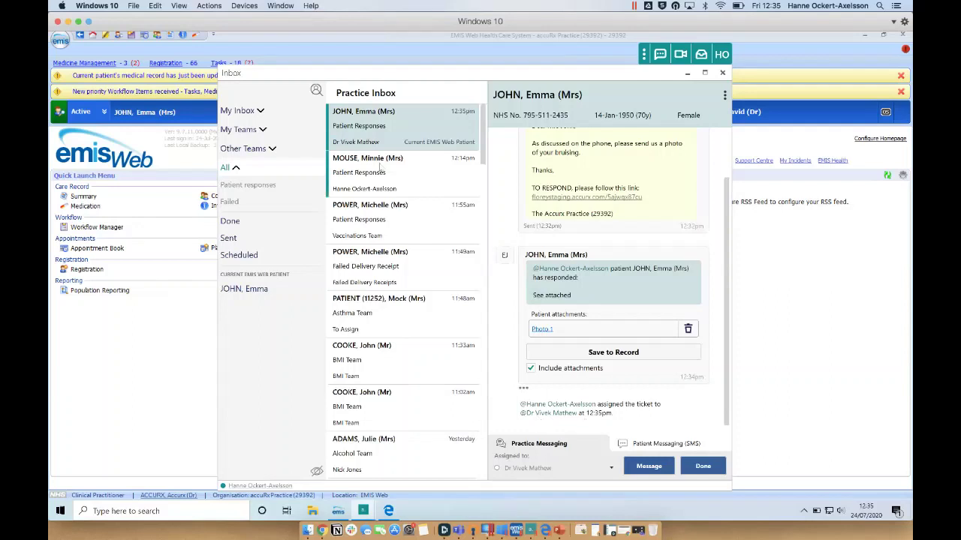
{"action": "left_click", "coordinate": [241, 187]}
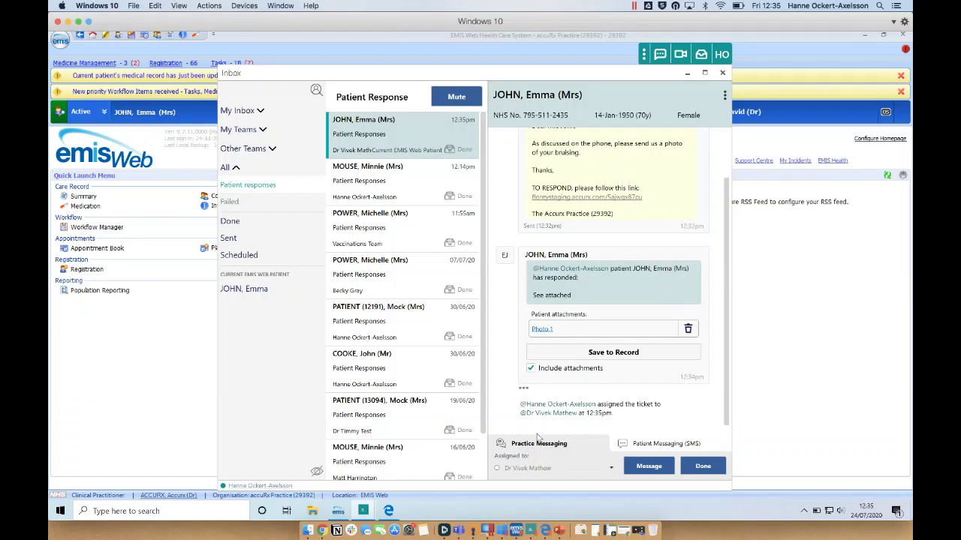
{"action": "left_click", "coordinate": [559, 353]}
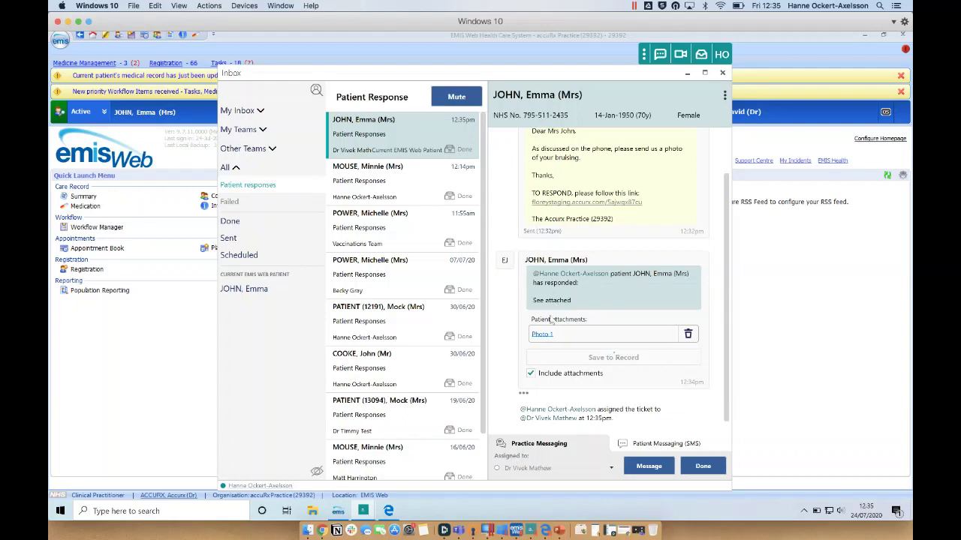
{"action": "left_click", "coordinate": [186, 325]}
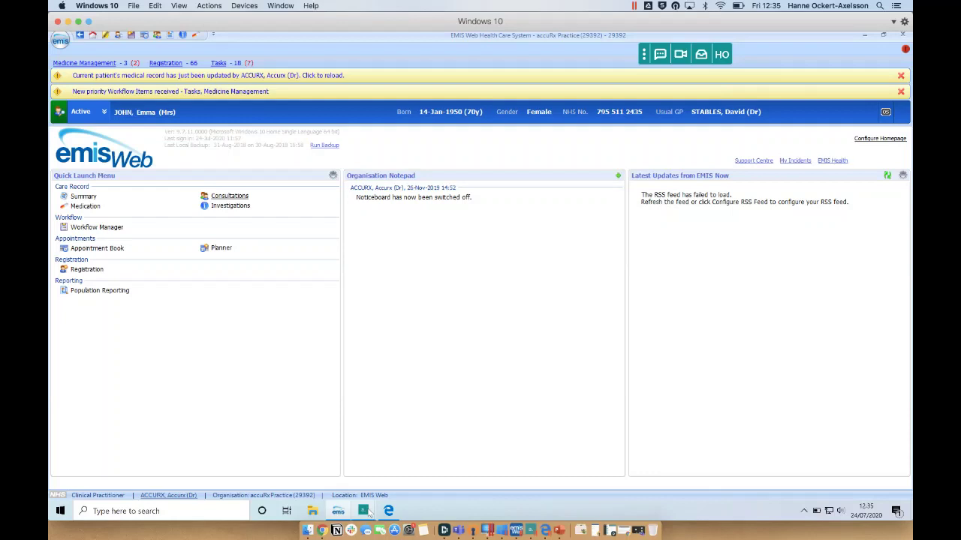
Reopen the accuRx Inbox on the patient's Photo 1 response from the taskbar.
{"action": "mouse_move", "coordinate": [368, 513]}
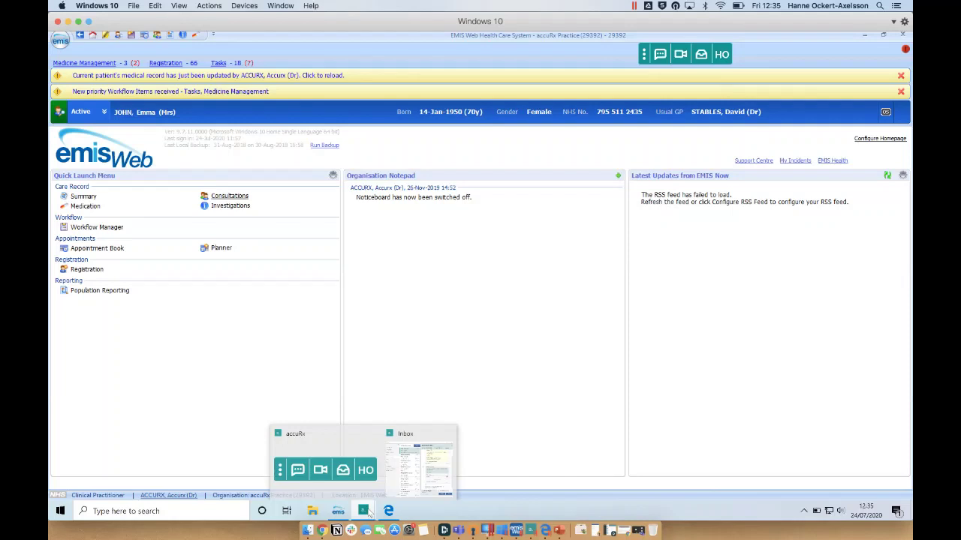
{"action": "left_click", "coordinate": [418, 462]}
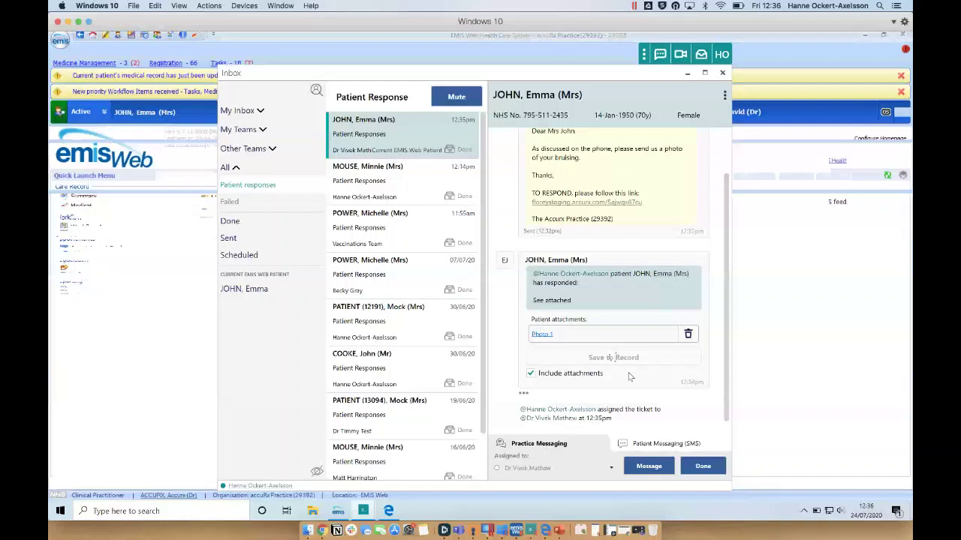
{"action": "scroll", "coordinate": [403, 235], "scroll_direction": "down", "scroll_amount": 1}
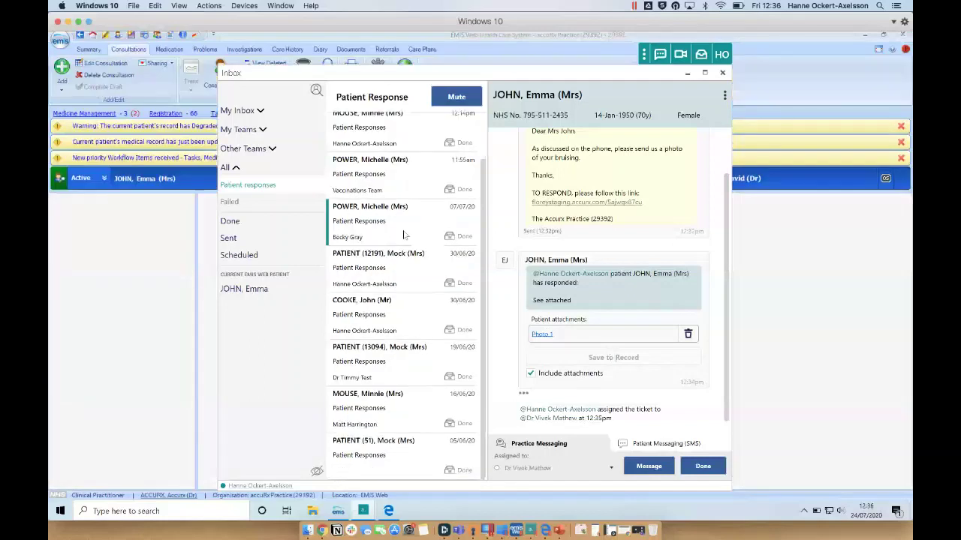
Inspect the 24-Jul-2020 12:35 consultation's saved response text and photo attachment.
{"action": "scroll", "coordinate": [376, 435], "scroll_direction": "up", "scroll_amount": 1}
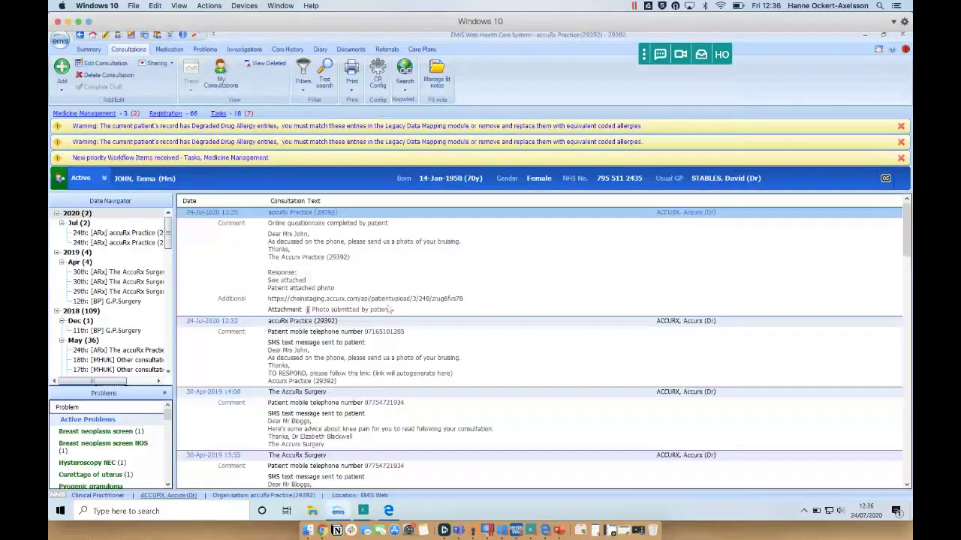
{"action": "left_click", "coordinate": [316, 311]}
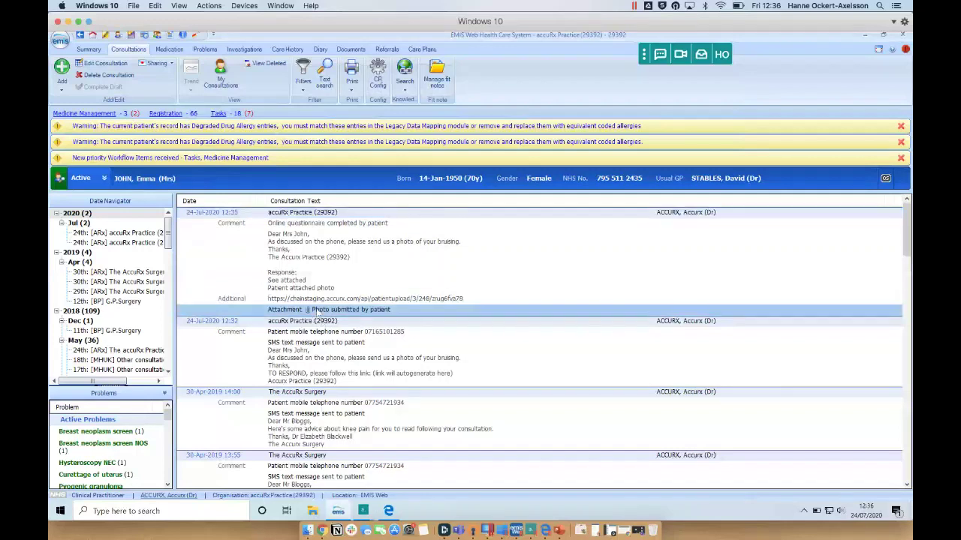
{"action": "left_click", "coordinate": [307, 242]}
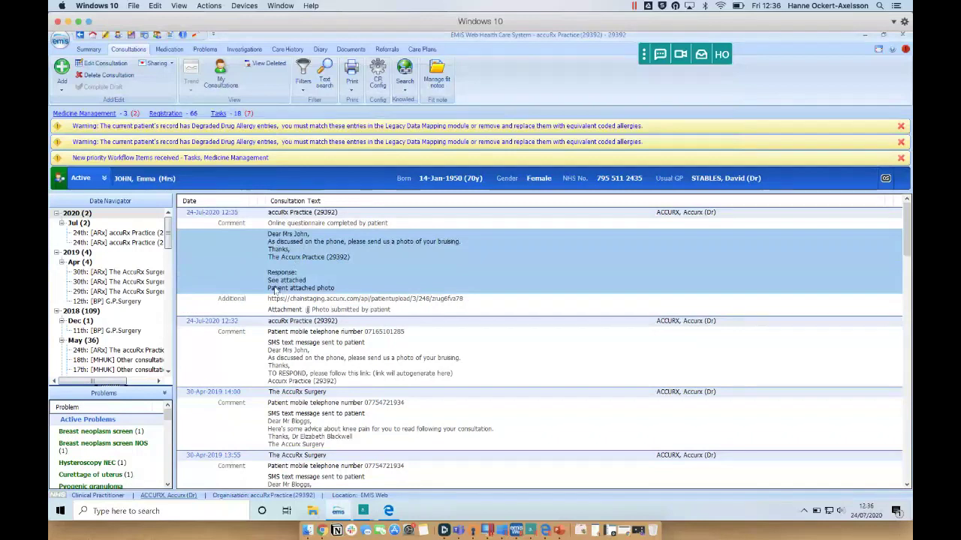
{"action": "left_click", "coordinate": [283, 313]}
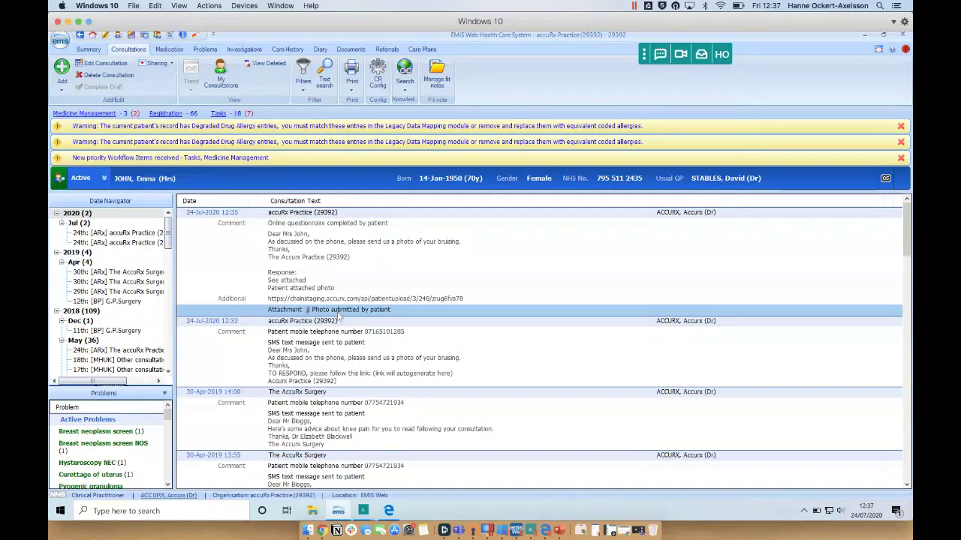
{"action": "mouse_move", "coordinate": [397, 520]}
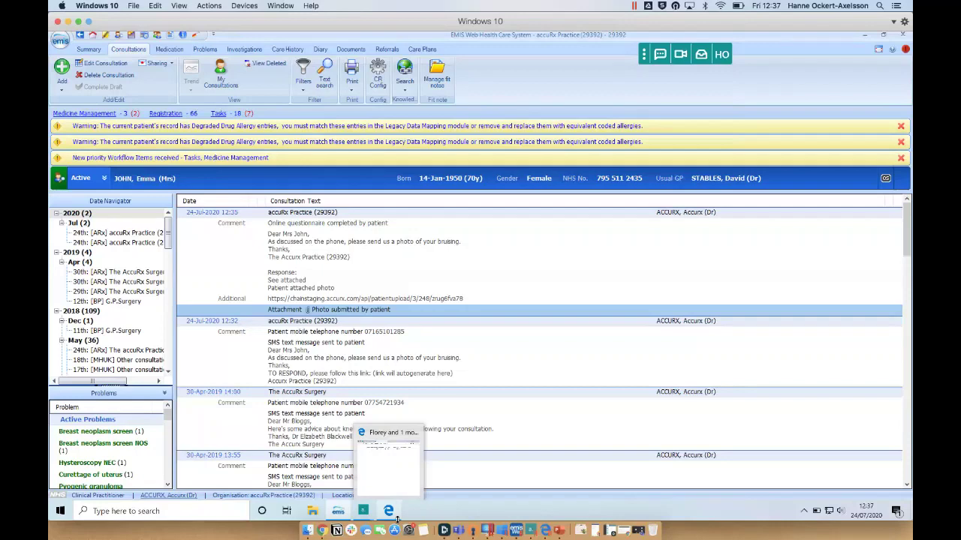
Mark the patient's photo response conversation as Done and reopen it from the Done list.
{"action": "mouse_move", "coordinate": [369, 515]}
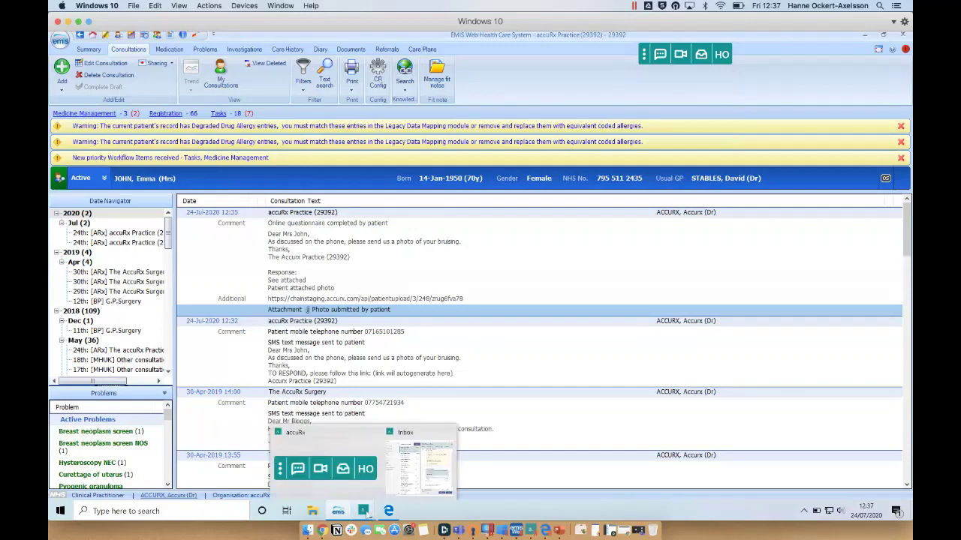
{"action": "left_click", "coordinate": [419, 464]}
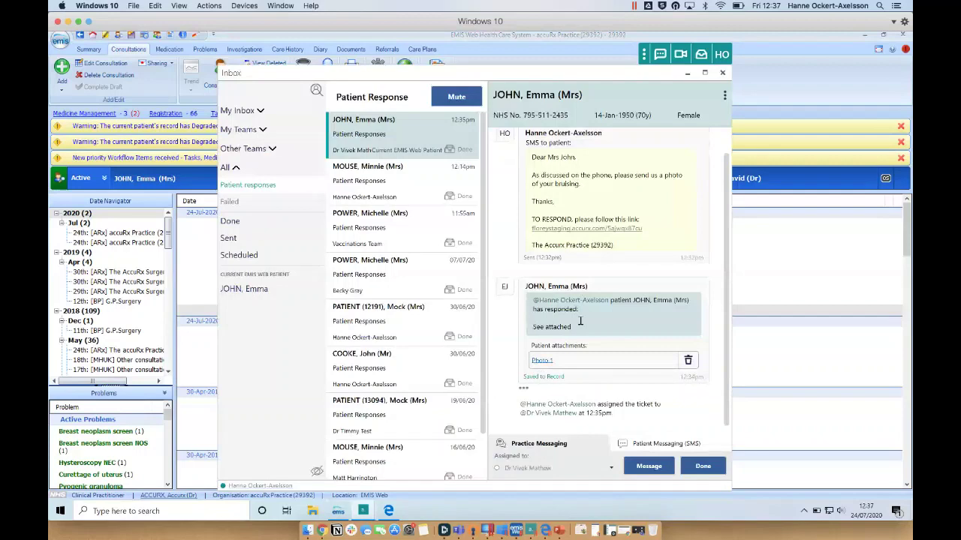
{"action": "left_click", "coordinate": [704, 469]}
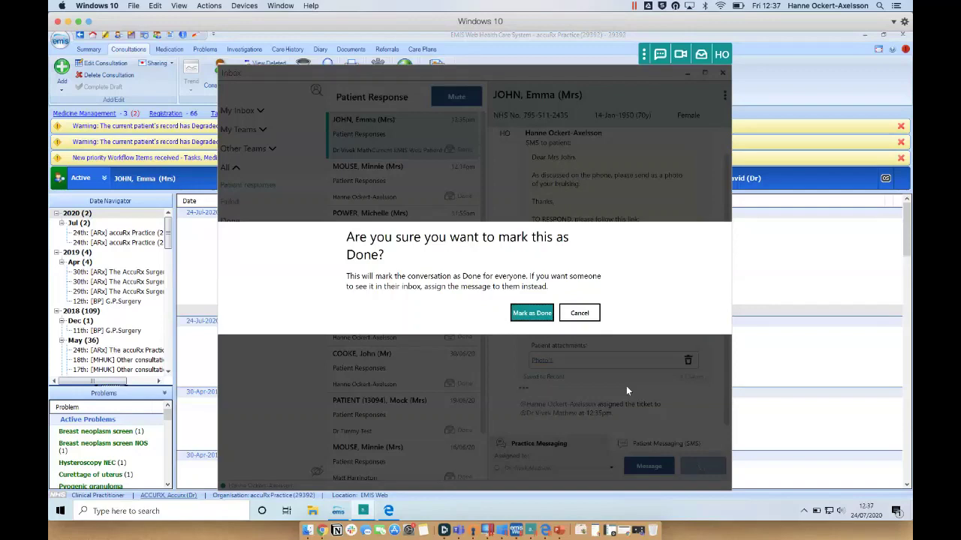
{"action": "left_click", "coordinate": [531, 313]}
{"action": "left_click", "coordinate": [228, 223]}
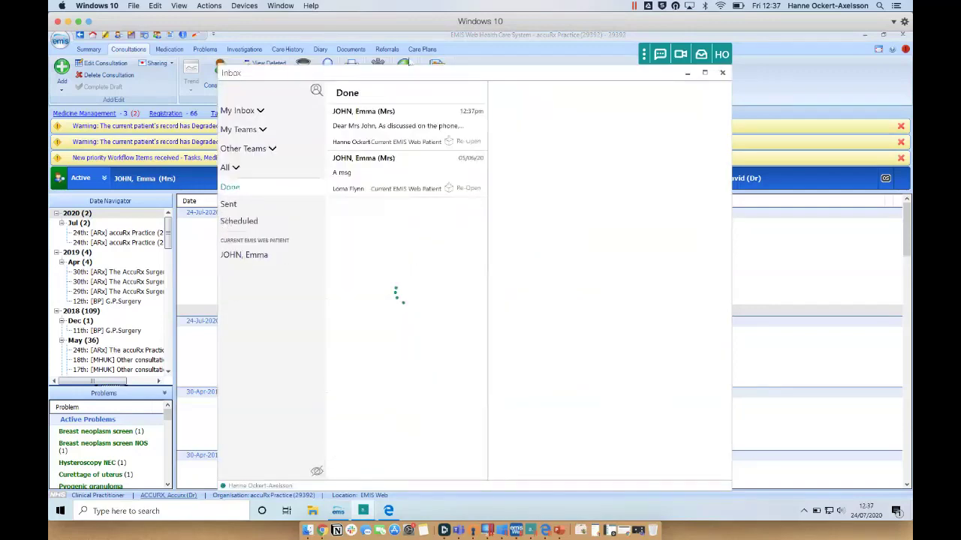
{"action": "left_click", "coordinate": [381, 139]}
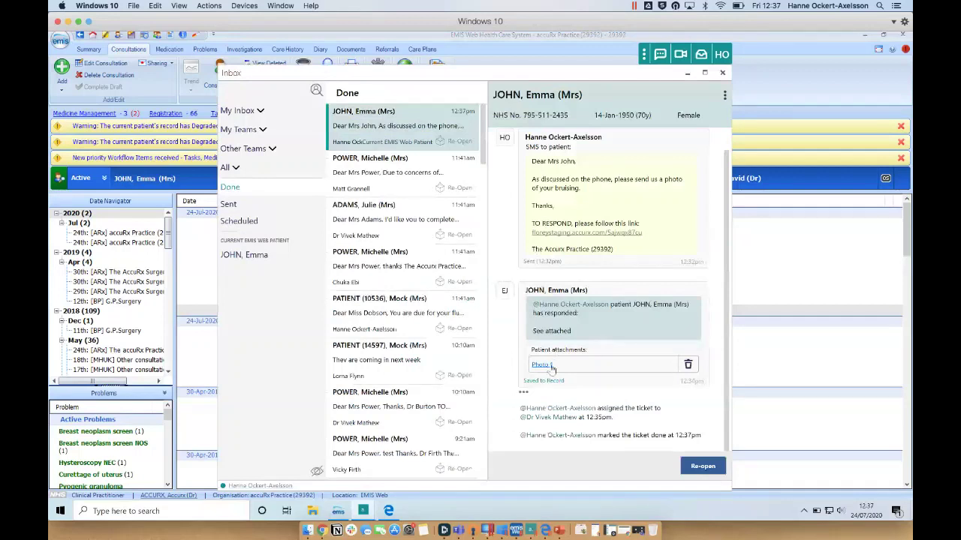
View Photo 1, then browse the patient's change-patient test, knee advice and 29/04/19 SMS tickets.
{"action": "left_click", "coordinate": [548, 366]}
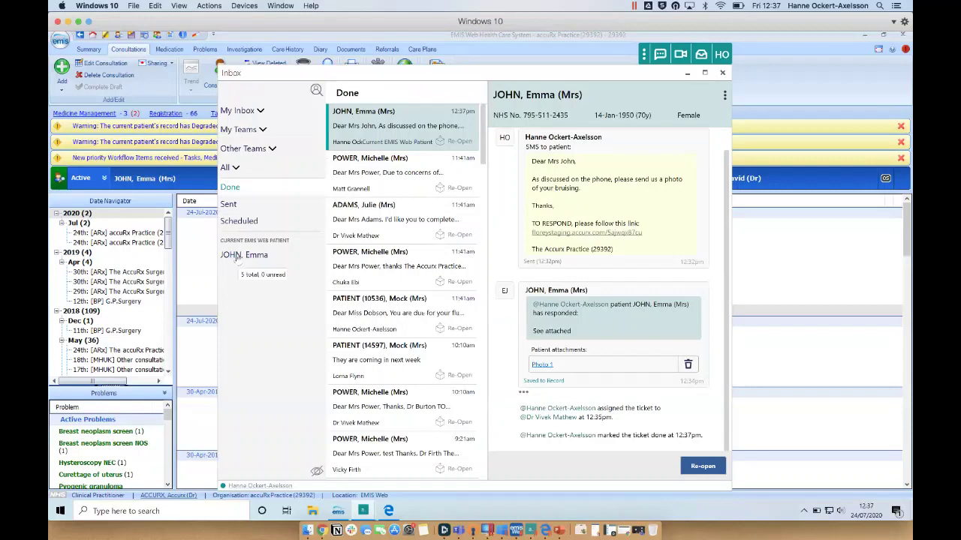
{"action": "left_click", "coordinate": [237, 256]}
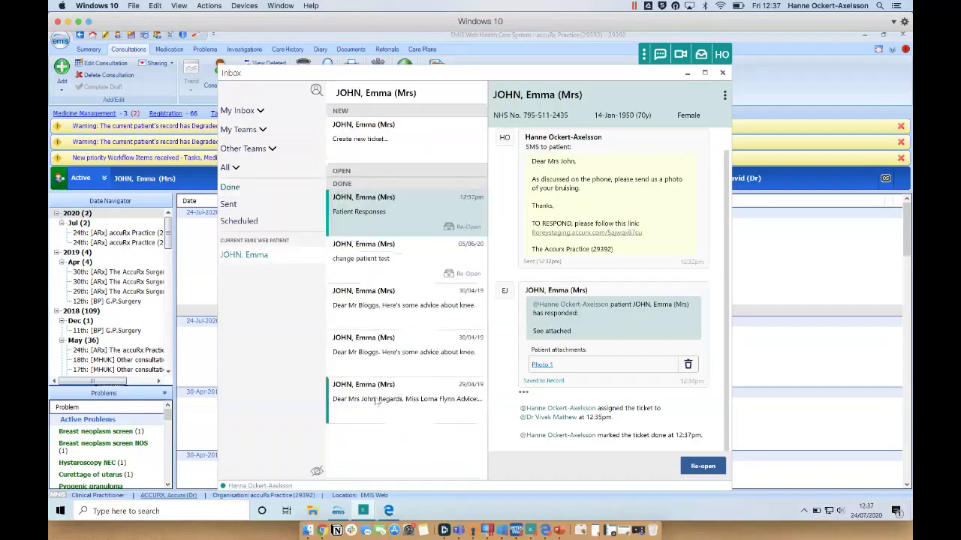
{"action": "left_click", "coordinate": [371, 266]}
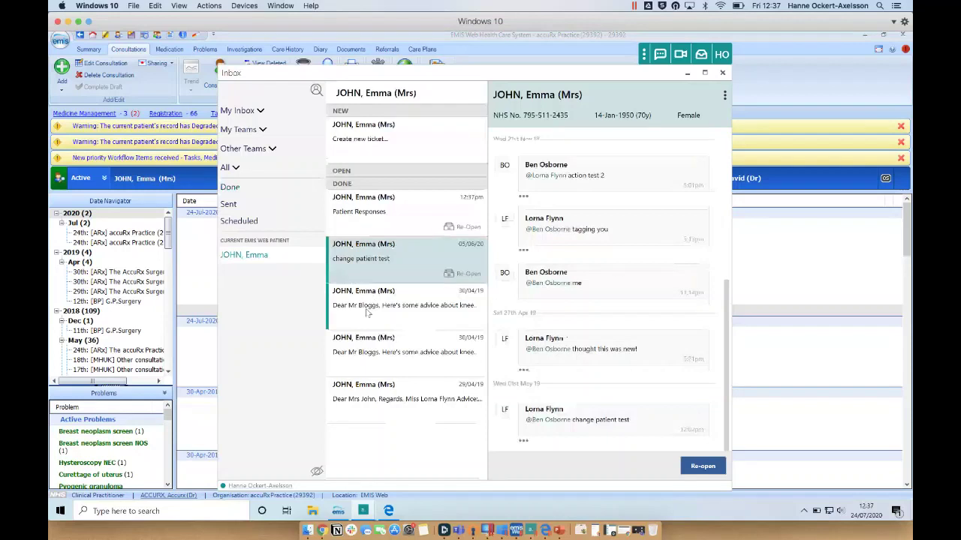
{"action": "left_click", "coordinate": [369, 314]}
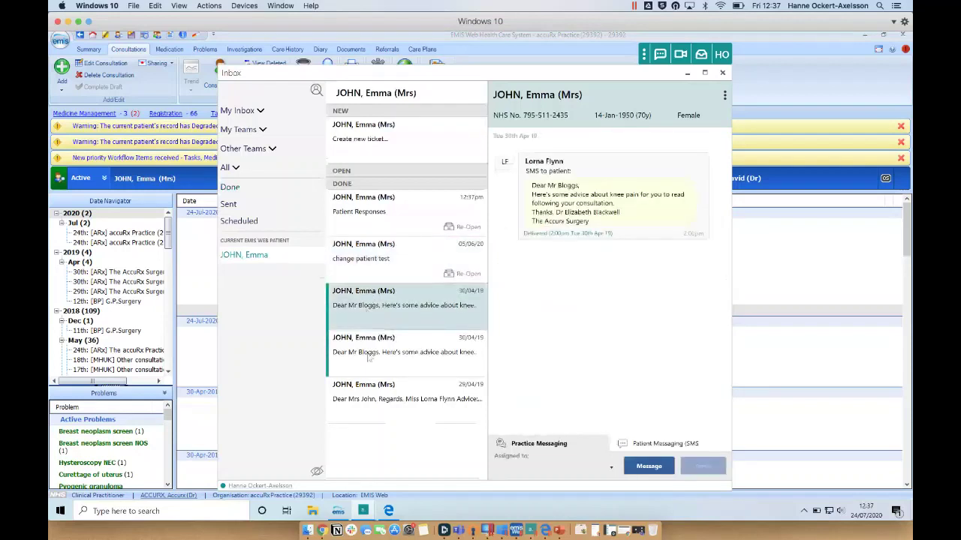
{"action": "left_click", "coordinate": [366, 403]}
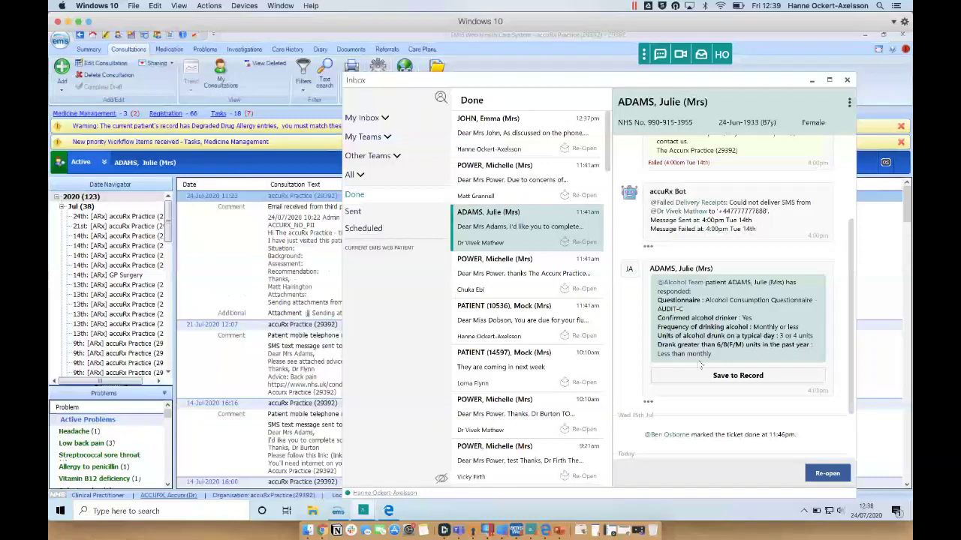
Save the AUDIT-C questionnaire response to the patient record and close the Inbox.
{"action": "left_click", "coordinate": [699, 366]}
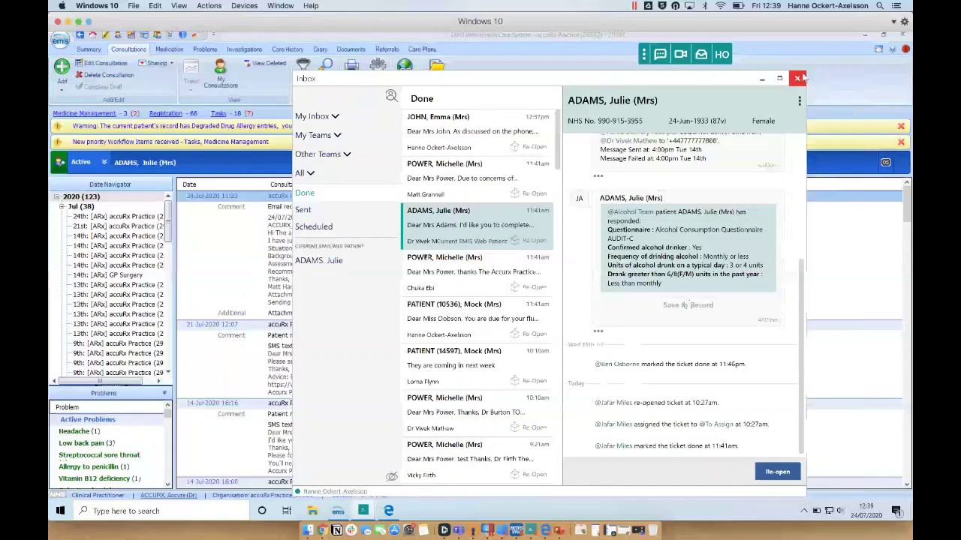
{"action": "left_click", "coordinate": [797, 78]}
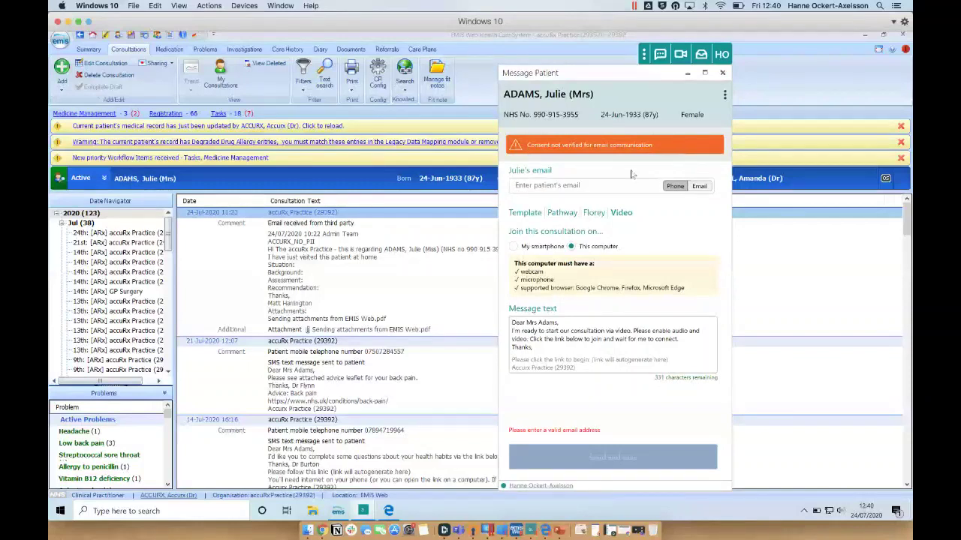
Enter the patient's email address and send the video consultation invite, saving it to record.
{"action": "left_click", "coordinate": [587, 189]}
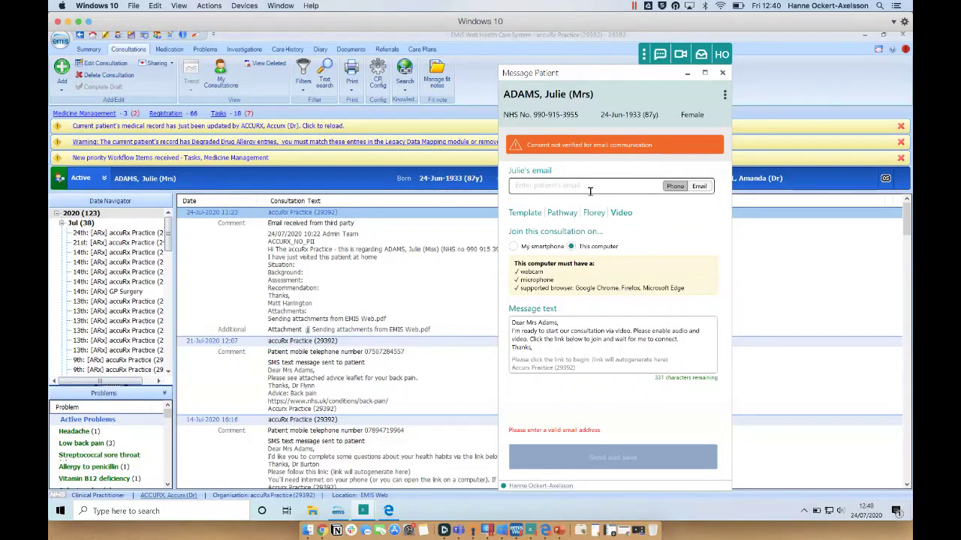
{"action": "left_click", "coordinate": [589, 190]}
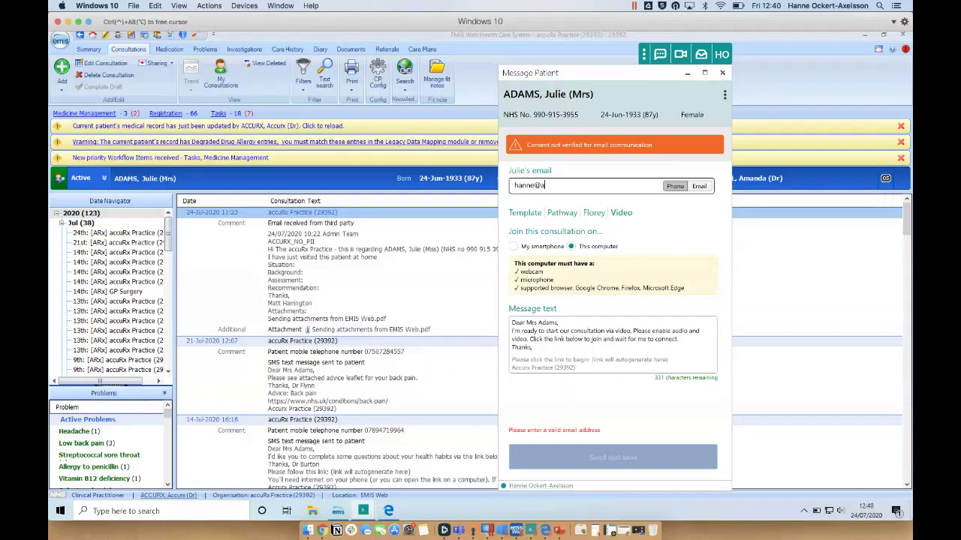
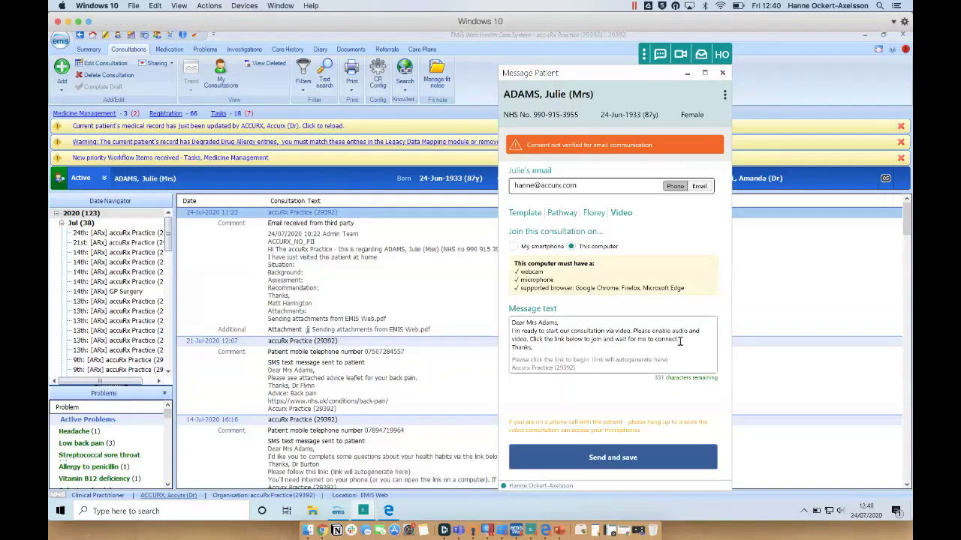
{"action": "left_click", "coordinate": [589, 463]}
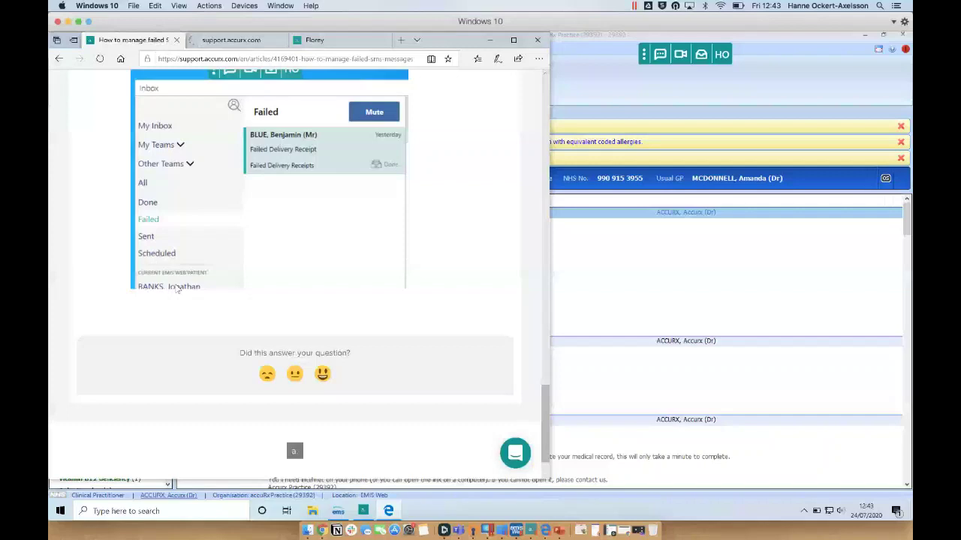
Bring up the 'How can I assign a message' article and open the 'Chat to us here!' panel.
{"action": "key", "text": "ctrl+Tab"}
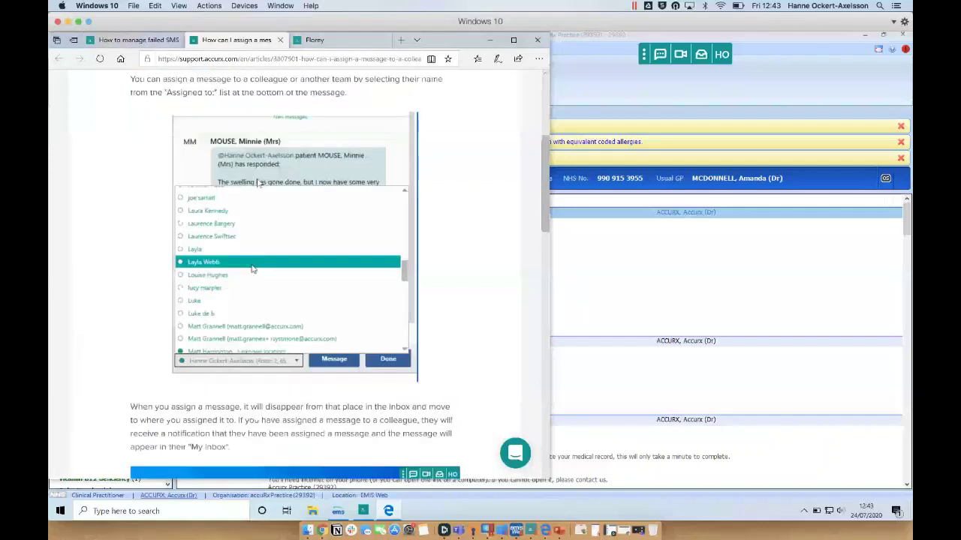
{"action": "left_click", "coordinate": [515, 453]}
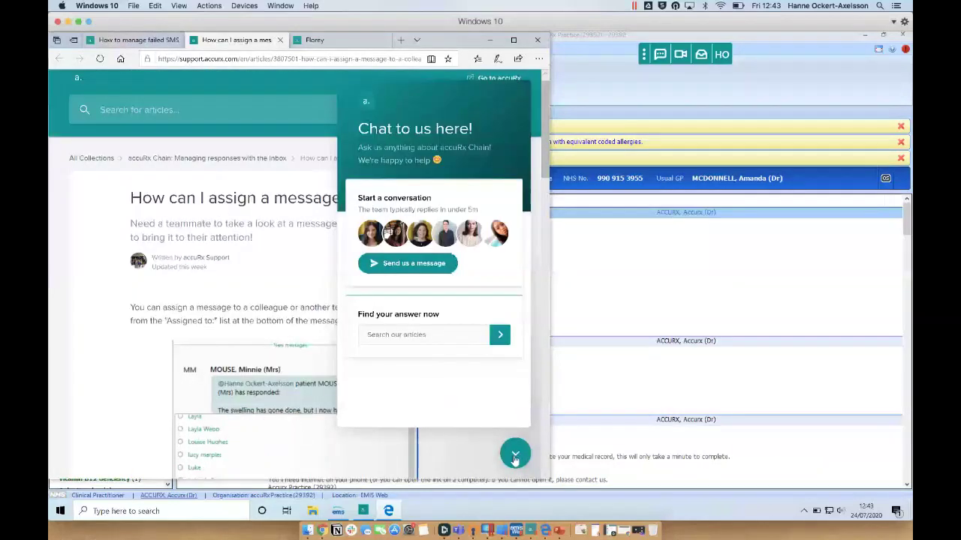